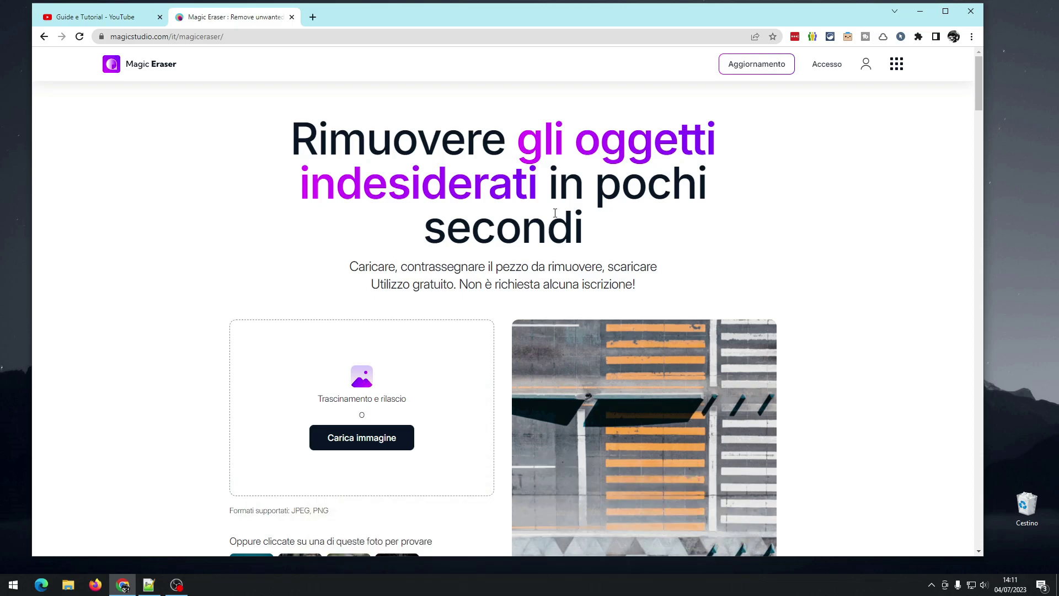
Drag the sunset beach photo with the pier and lone walker from the desktop into the drop zone.
scroll(555, 213, "down", 1)
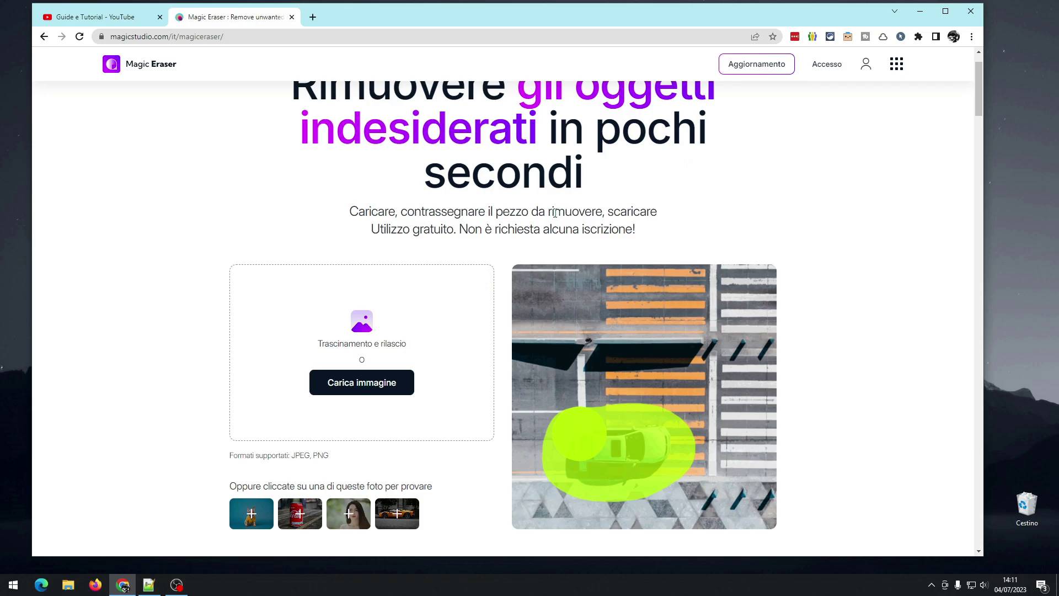
scroll(555, 213, "up", 1)
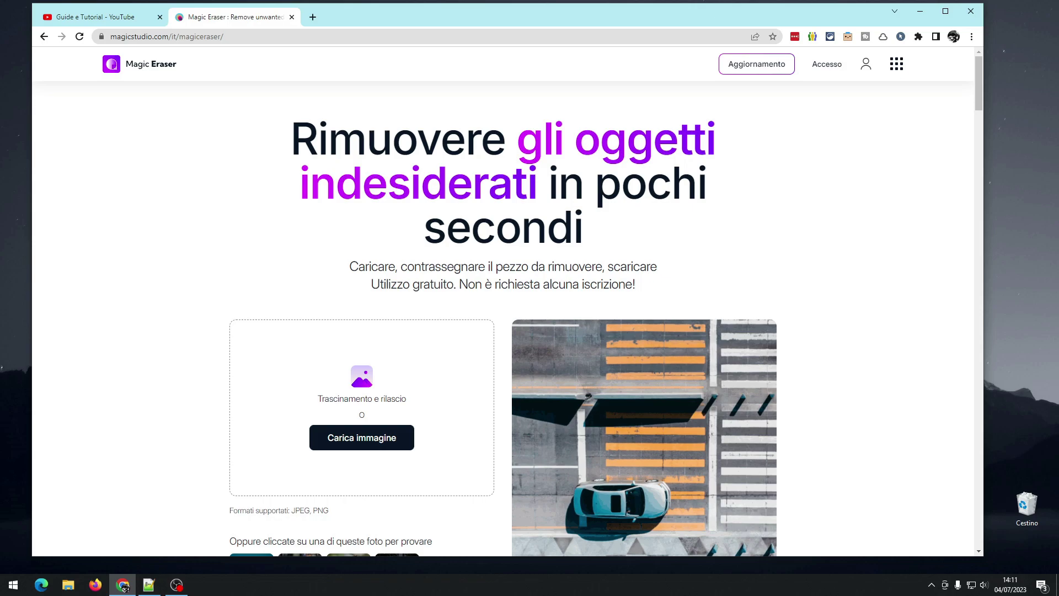
scroll(630, 255, "down", 1)
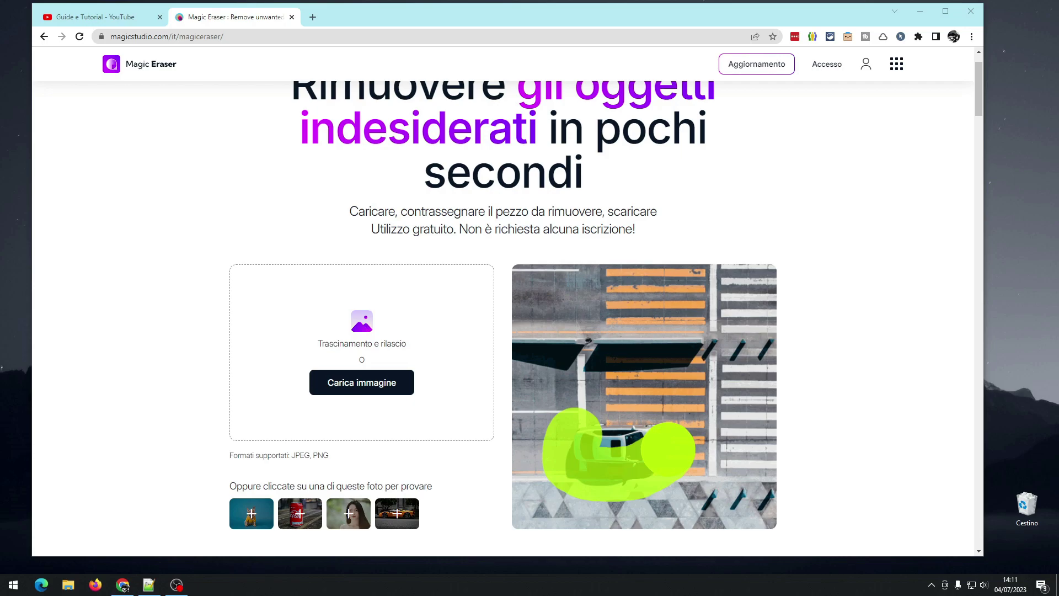
left_click_drag(1010, 217, 444, 331)
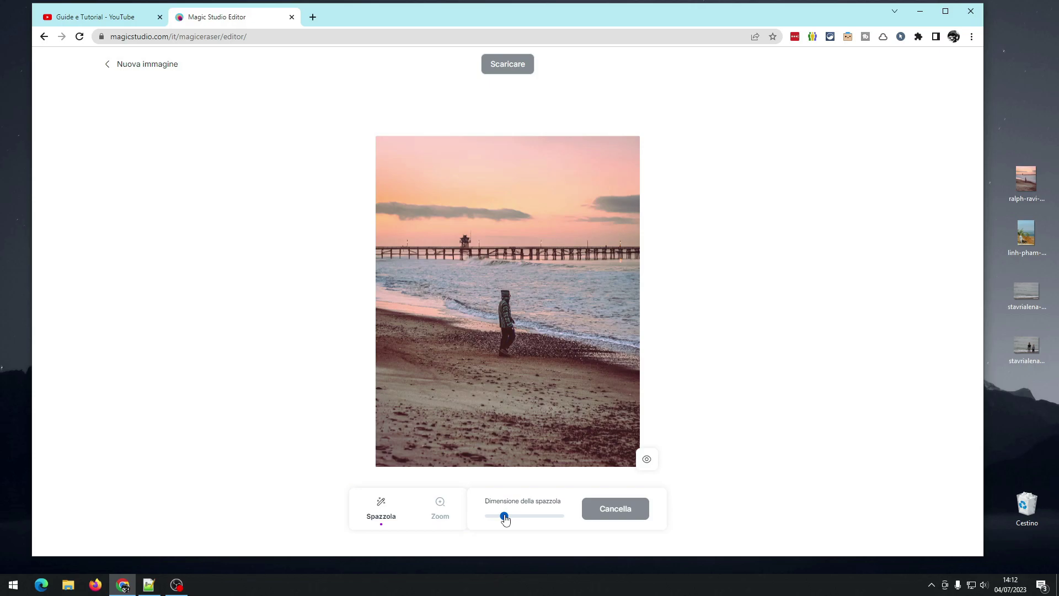
Slightly shrink the brush, erase the walking figure from the beach, and start a new image.
left_click_drag(505, 519, 500, 521)
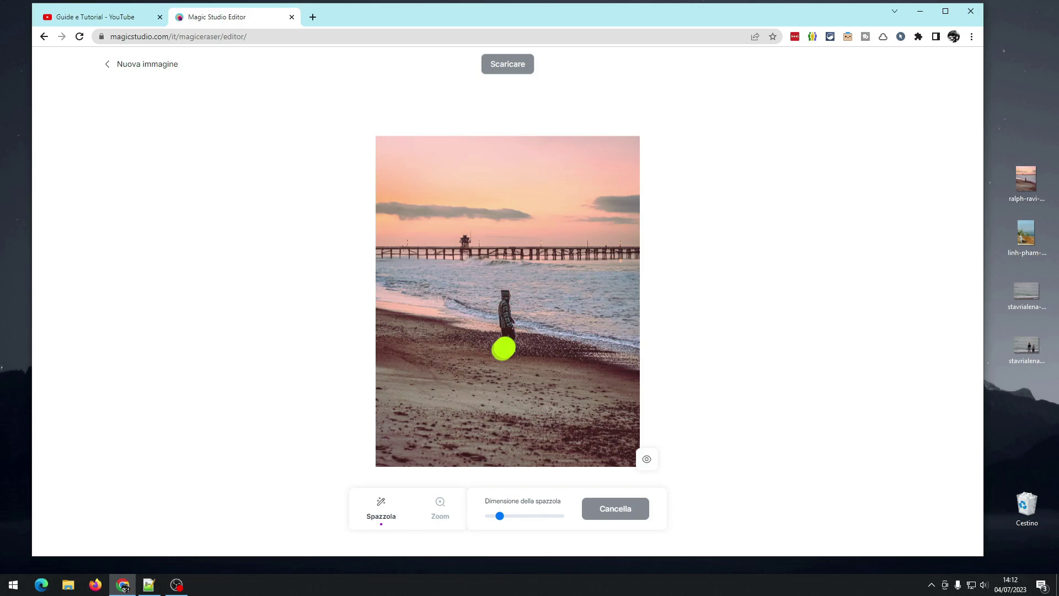
left_click_drag(504, 348, 505, 292)
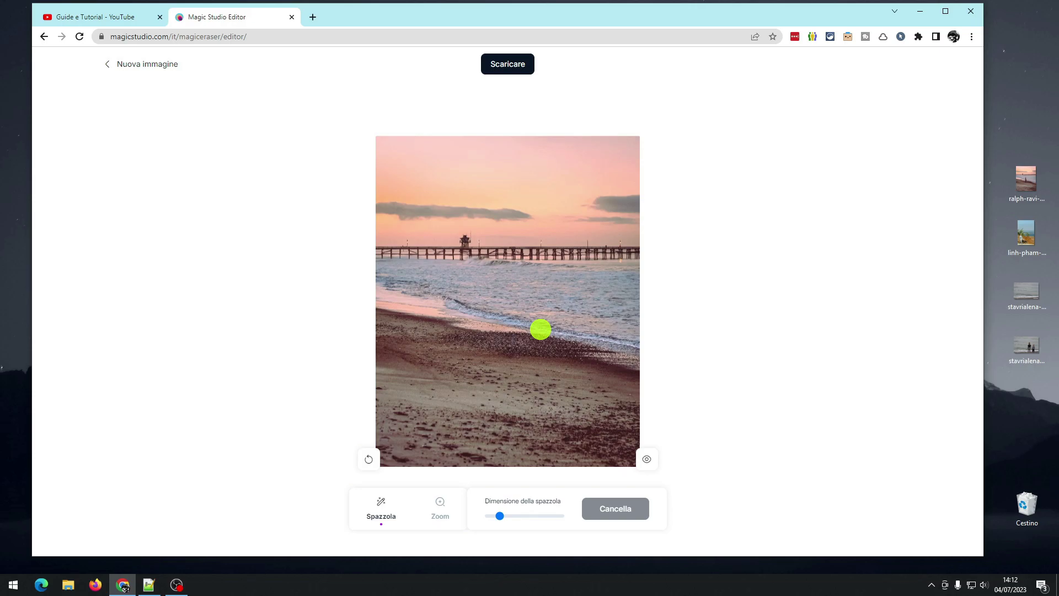
left_click(167, 65)
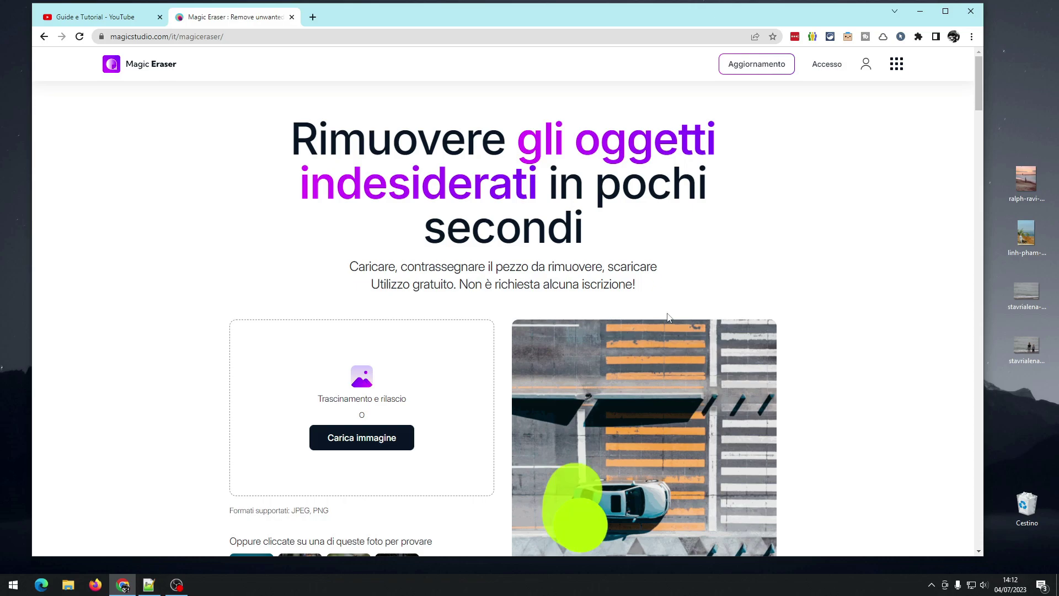
Upload the woman-with-dog photo, brush over the woman and dog, and erase them.
left_click_drag(1026, 234, 508, 385)
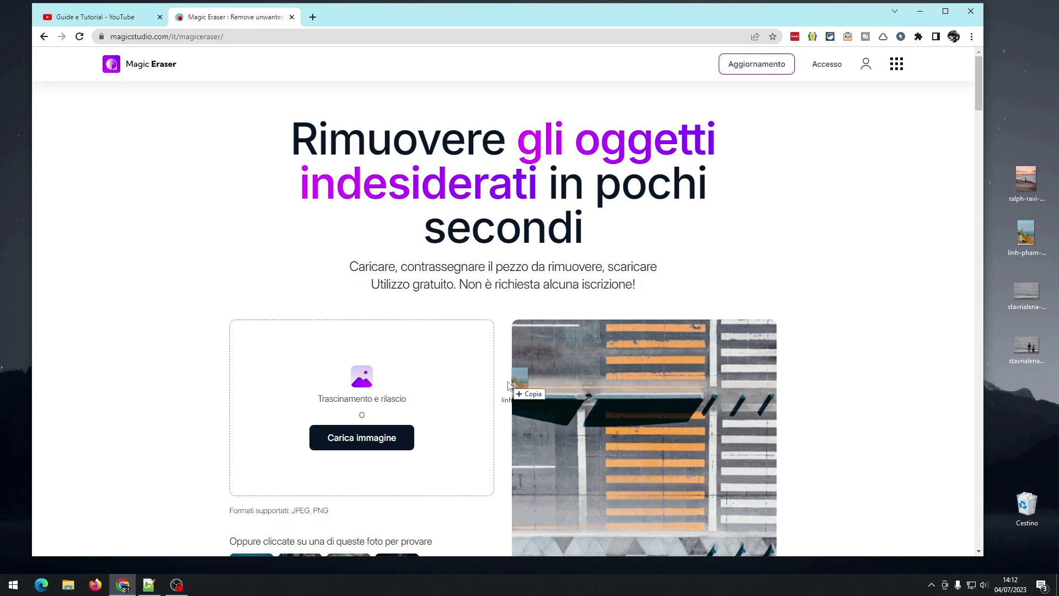
left_click_drag(508, 385, 769, 308)
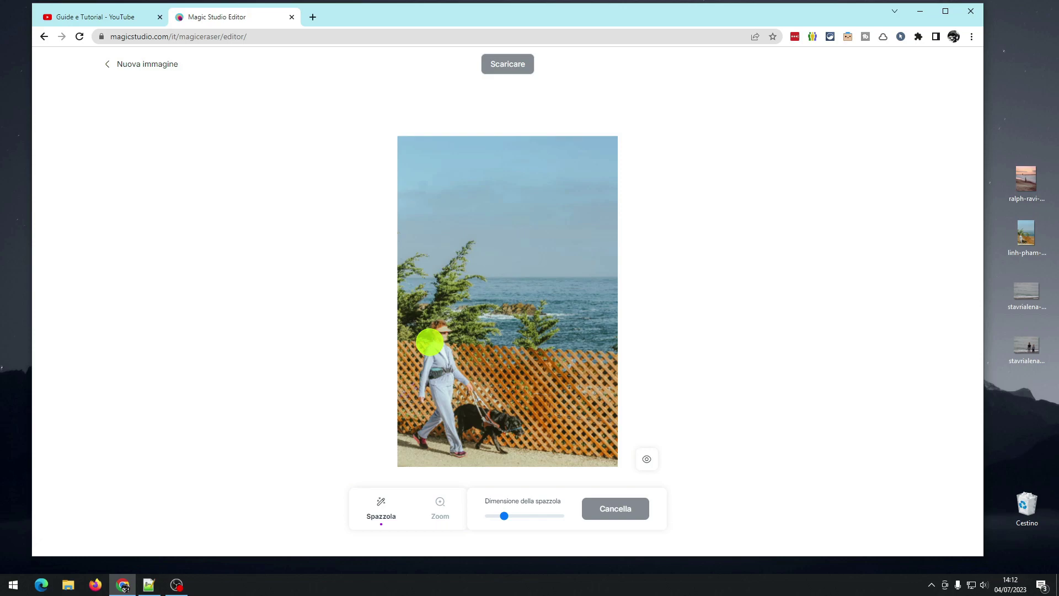
left_click_drag(444, 404, 456, 449)
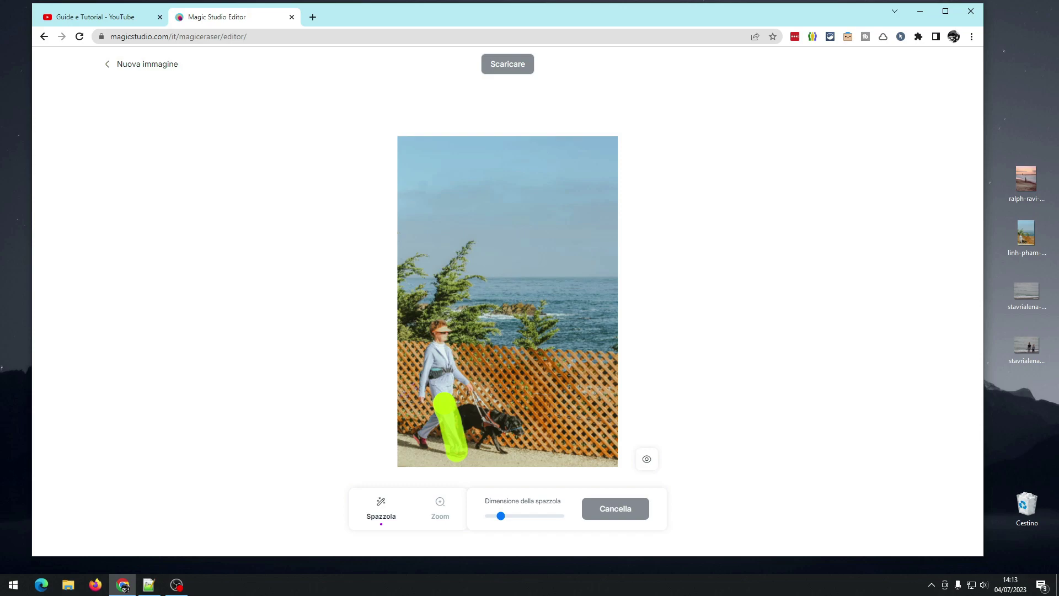
left_click_drag(438, 331, 476, 436)
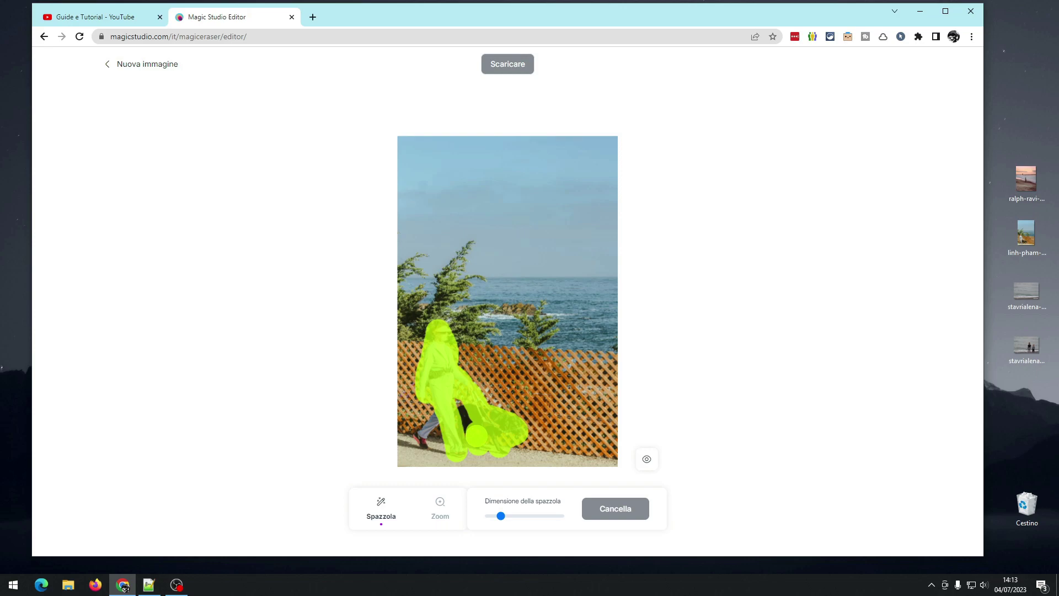
left_click_drag(477, 436, 436, 455)
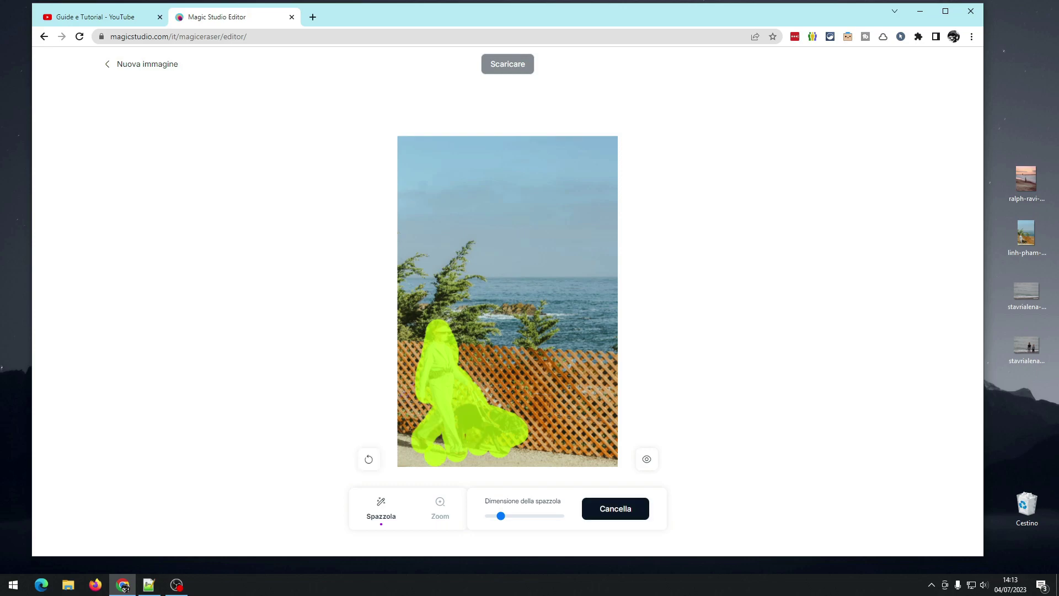
left_click(613, 508)
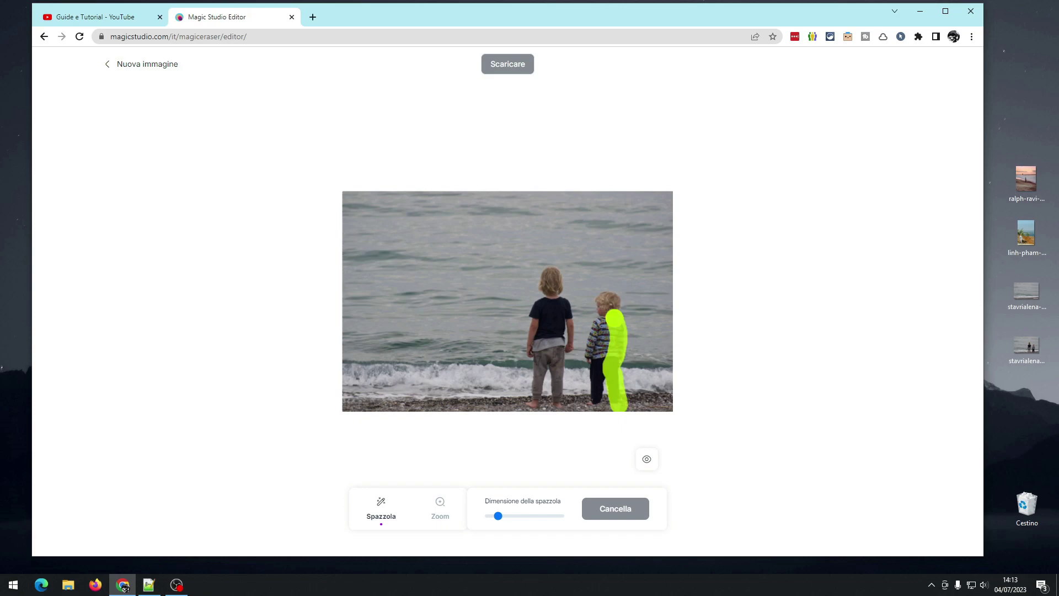
Brush over the smaller child, then the other child, so only sea and waves remain.
mouse_move(614, 318)
left_mouse_down()
mouse_move(595, 323)
mouse_move(586, 365)
left_mouse_up()
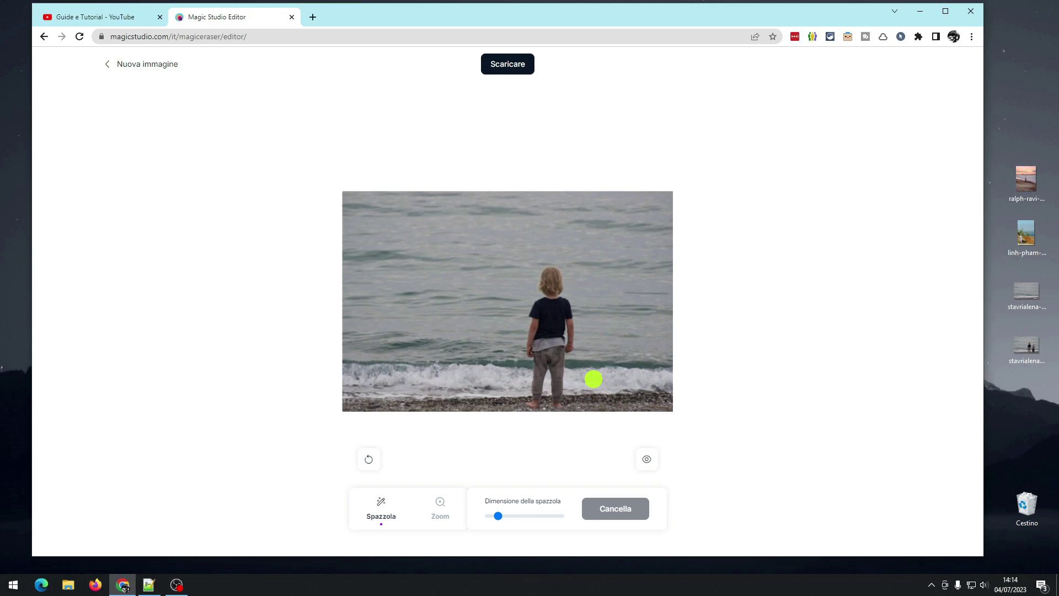
left_click_drag(557, 404, 561, 349)
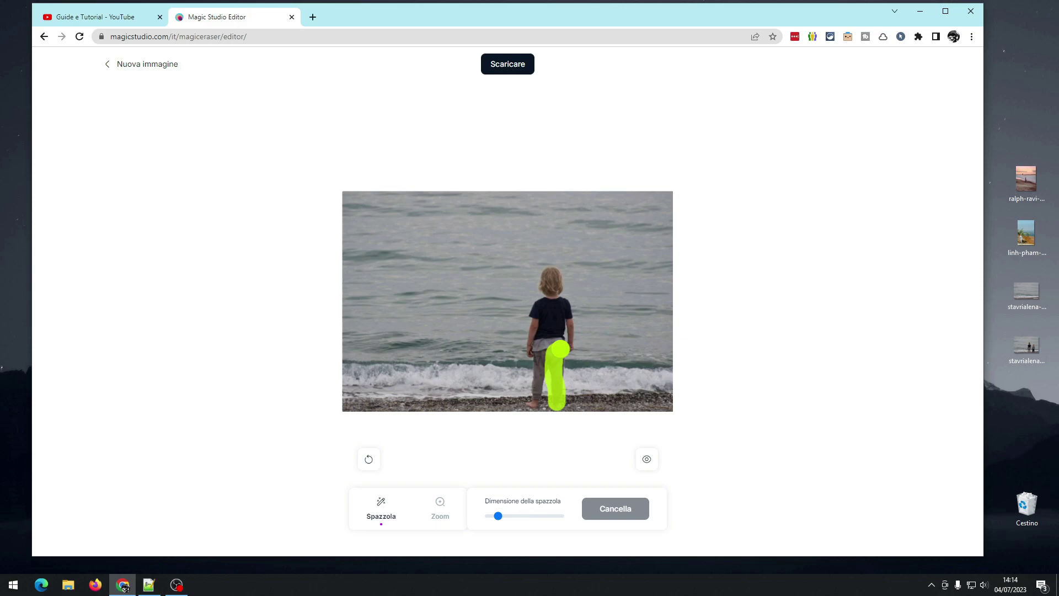
left_click_drag(561, 348, 561, 350)
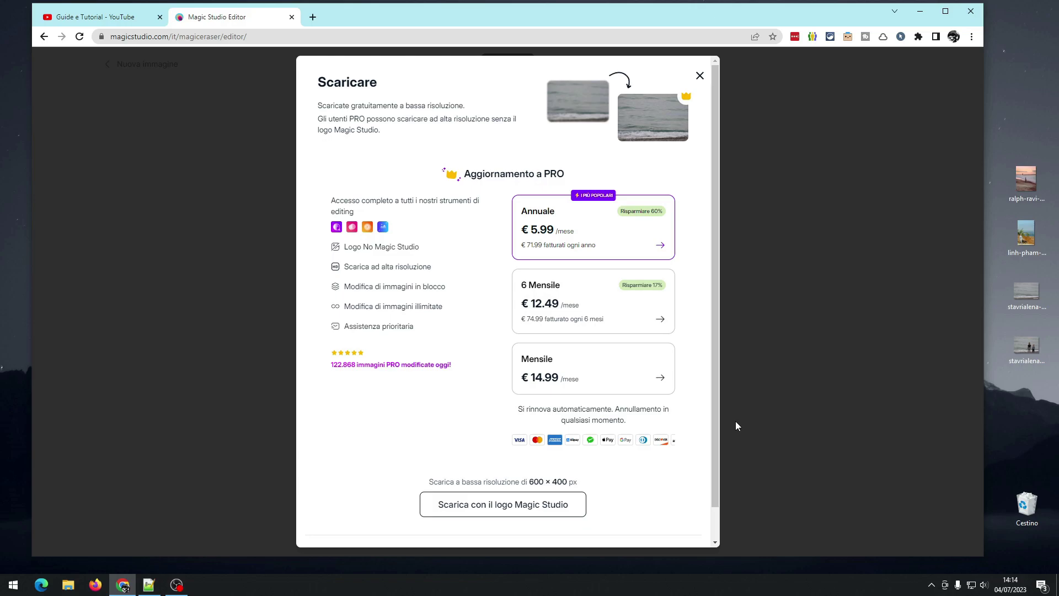
Download the free 600 × 400 px copy with the Magic Studio logo.
scroll(533, 450, "down", 2)
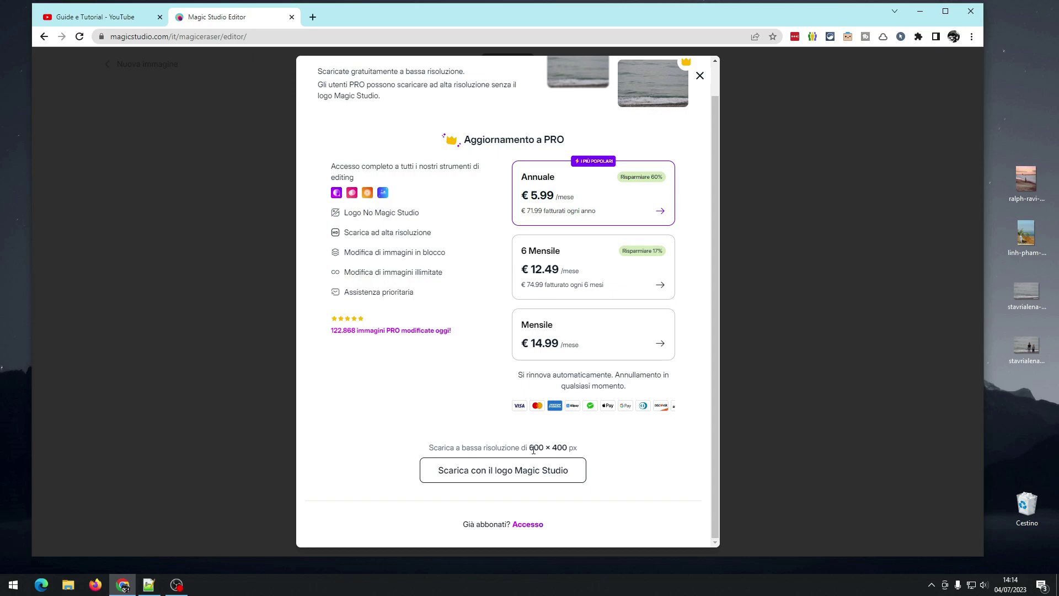
left_click(1039, 296)
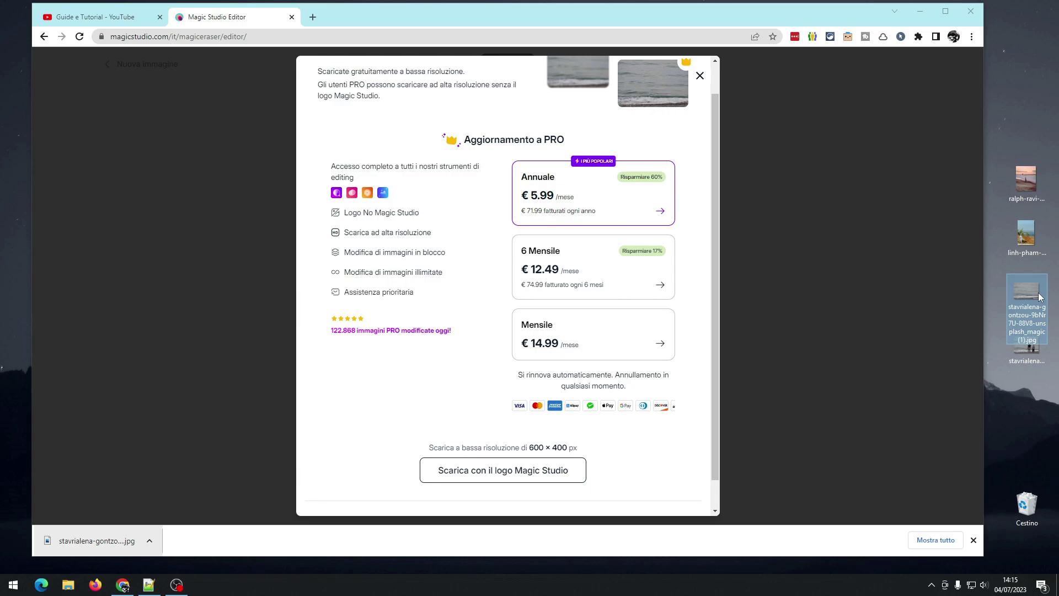
Open the downloaded seascape .jpg from the desktop in Windows Photos.
double_click(1038, 296)
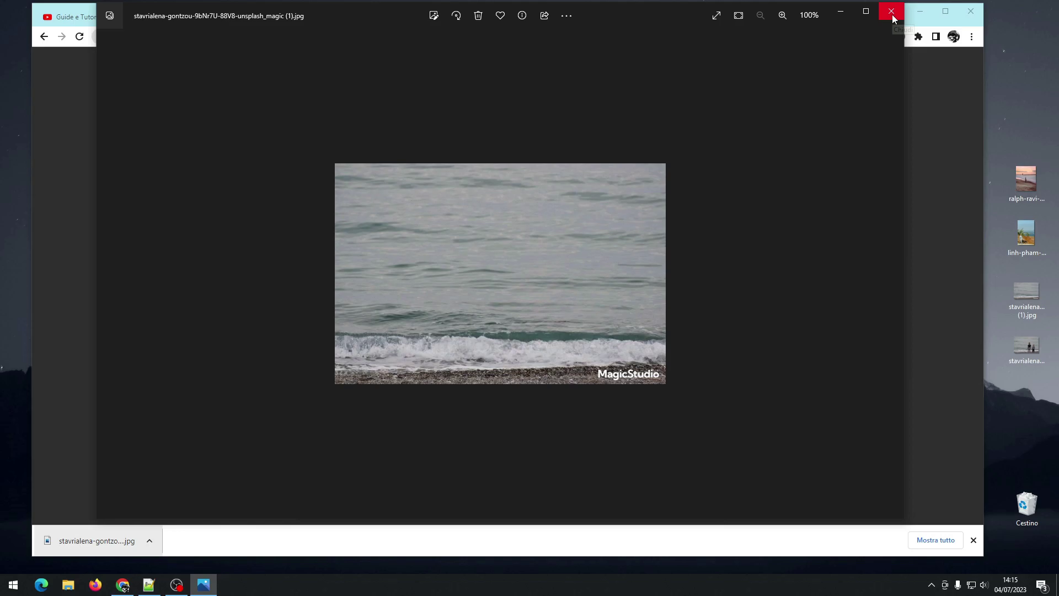
Close the Windows Photos viewer and dismiss the PRO upgrade dialog.
left_click(891, 15)
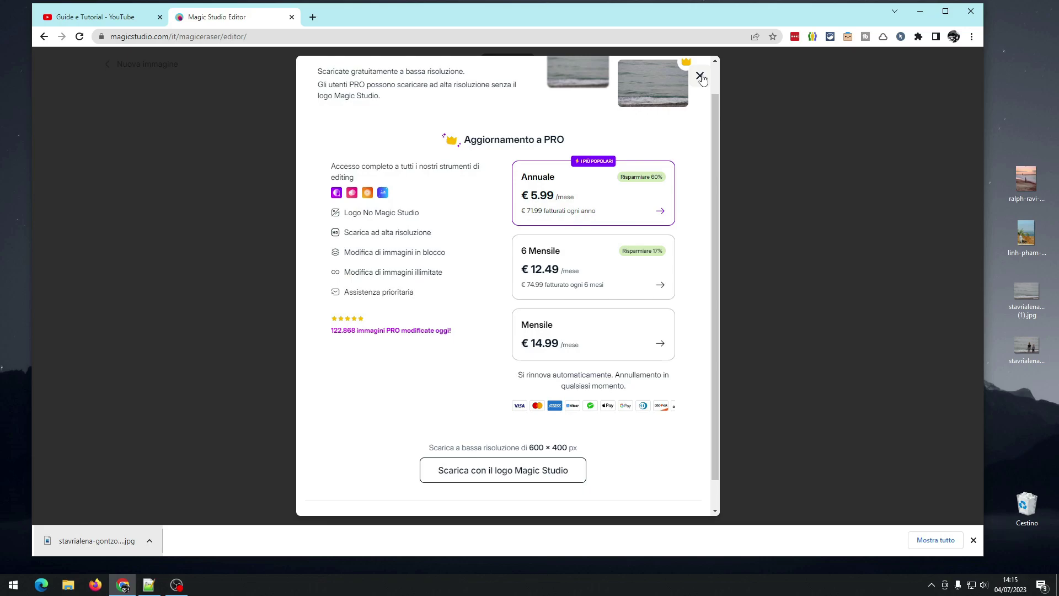
left_click(700, 76)
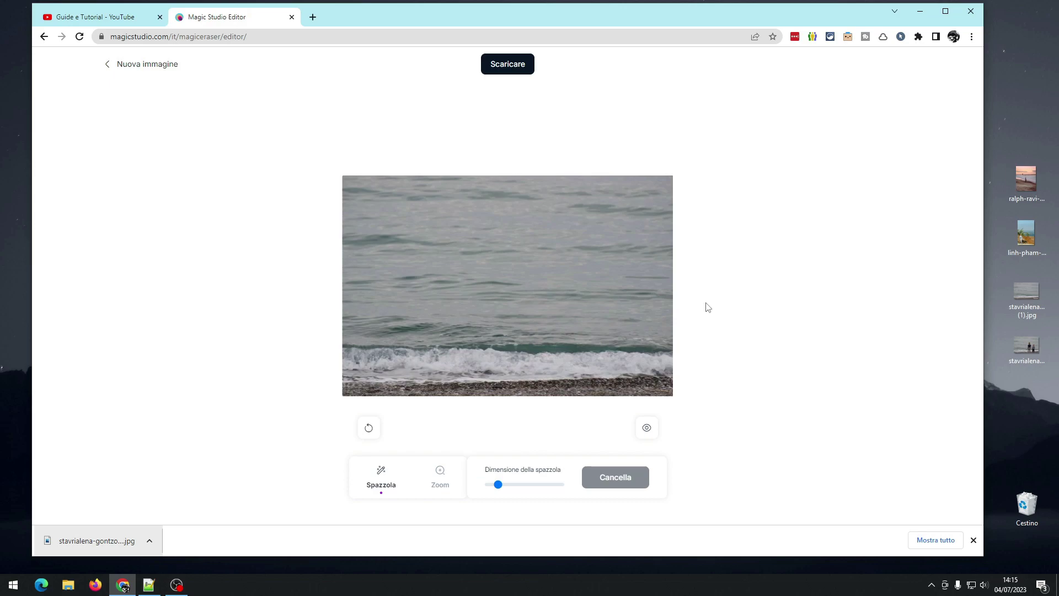